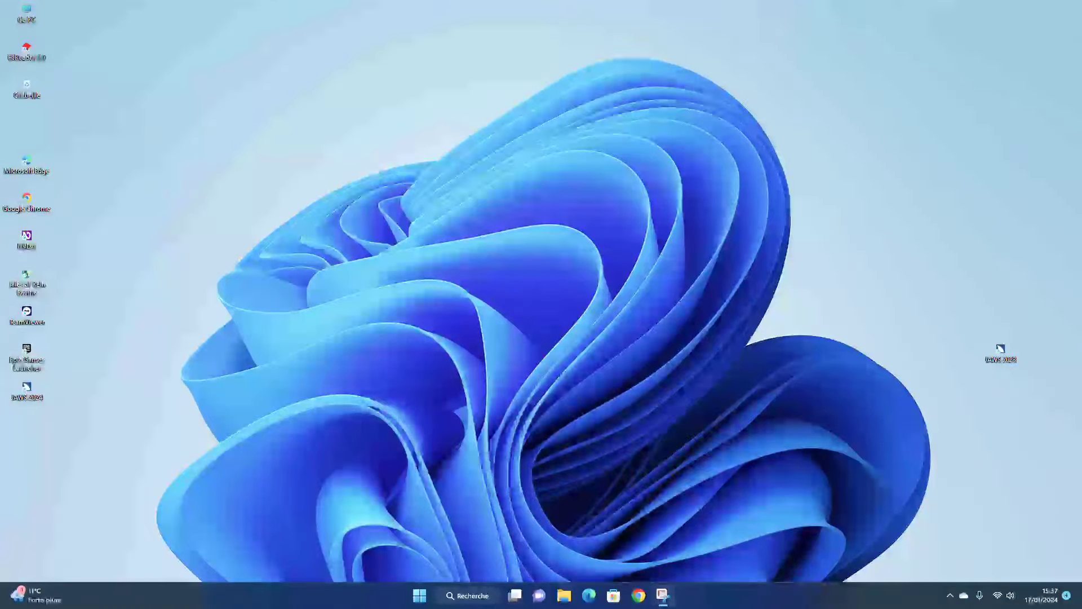
Step: View the Windows accessibility settings and close the settings window
key("super+u")
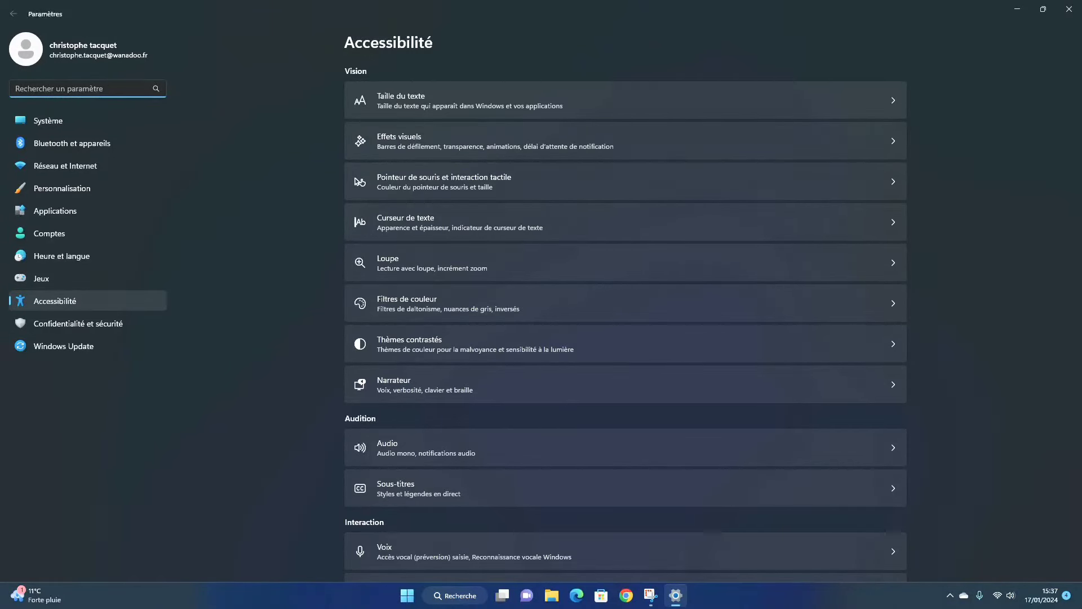
key("Tab")
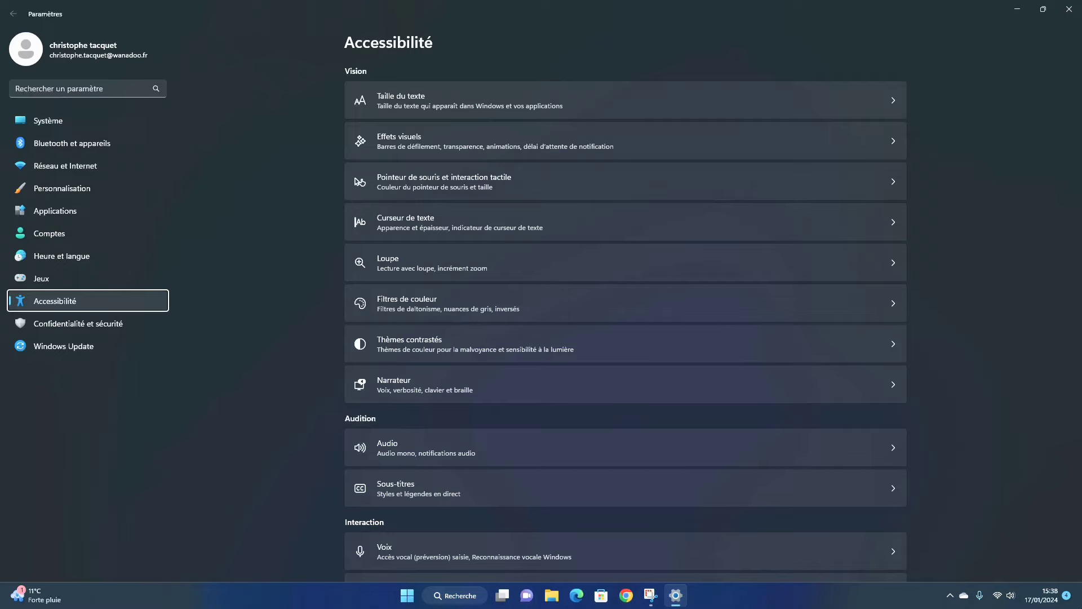
key("alt+F4")
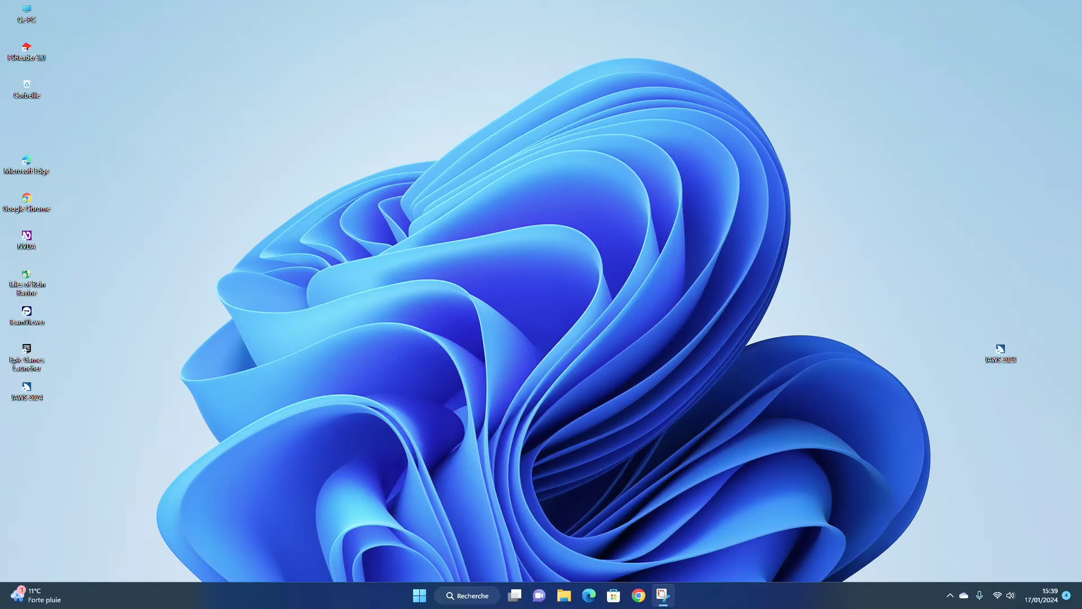
Step: Quit the NVDA screen reader and confirm the Quitter option
key("Insert+q")
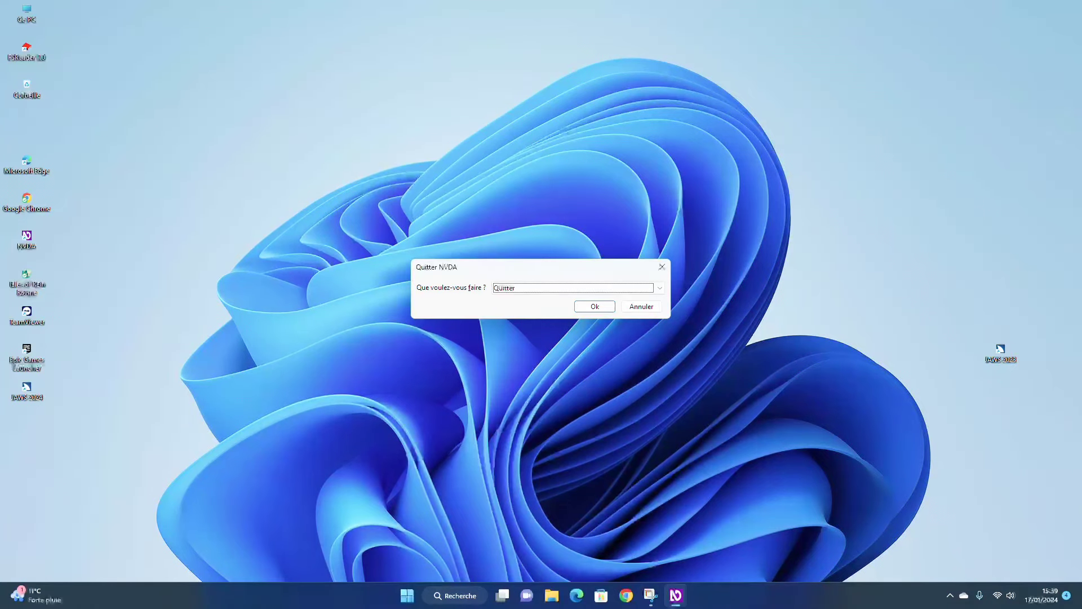
key("Return")
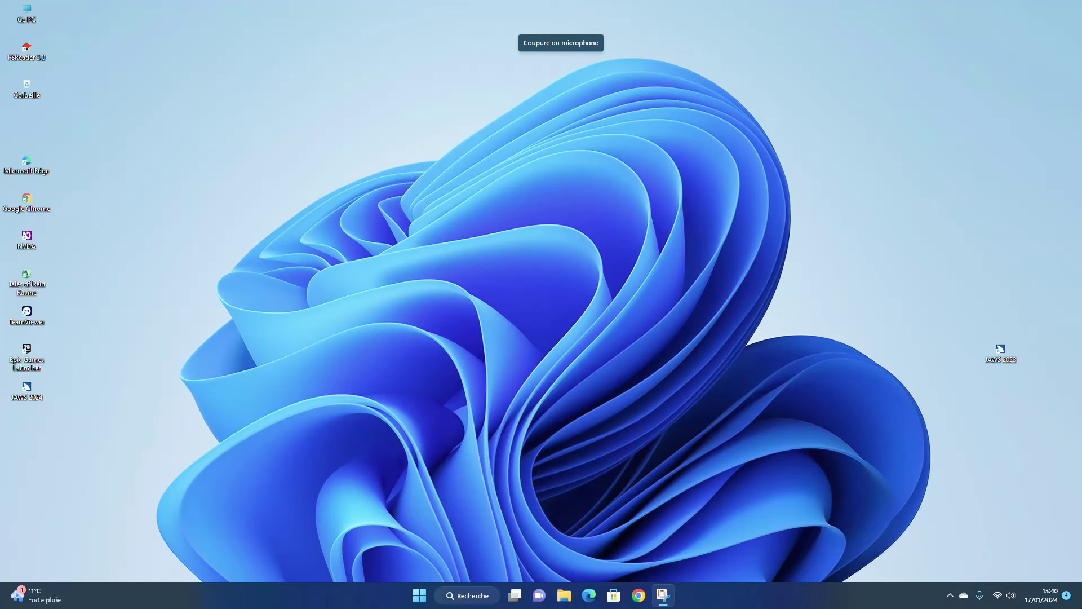
Step: Turn on the Narrator, go to the start of its welcome text, and turn the Narrator off
key("super+ctrl+Return")
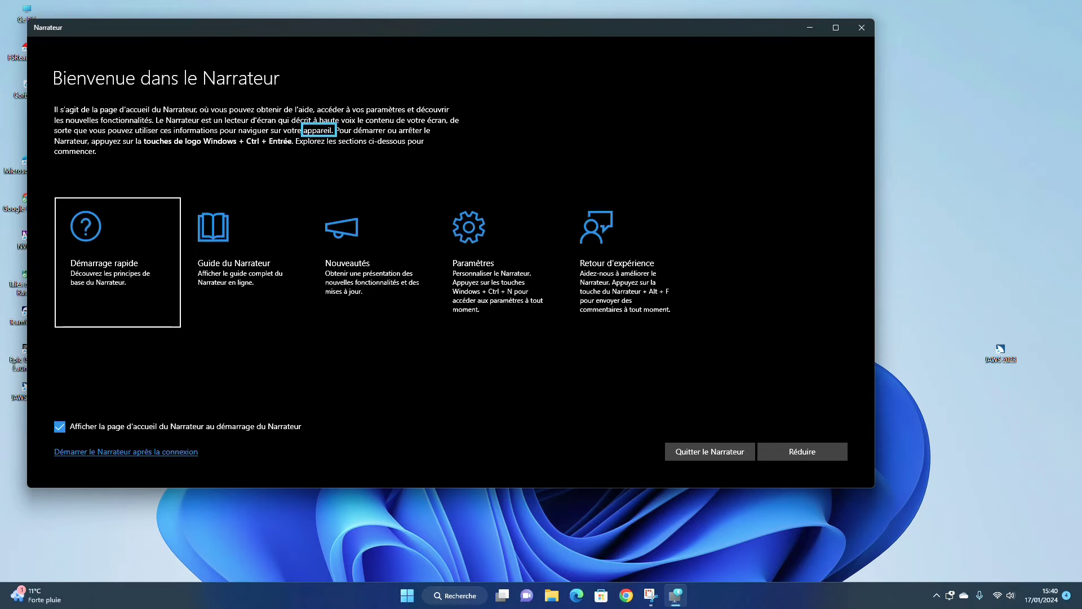
key("Home")
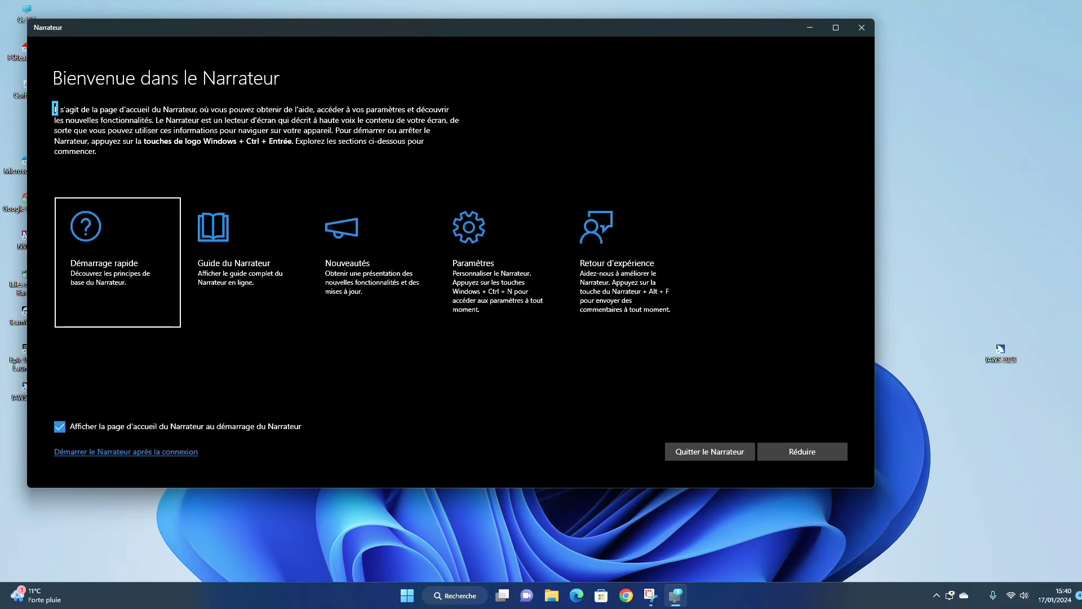
key("super+ctrl+Return")
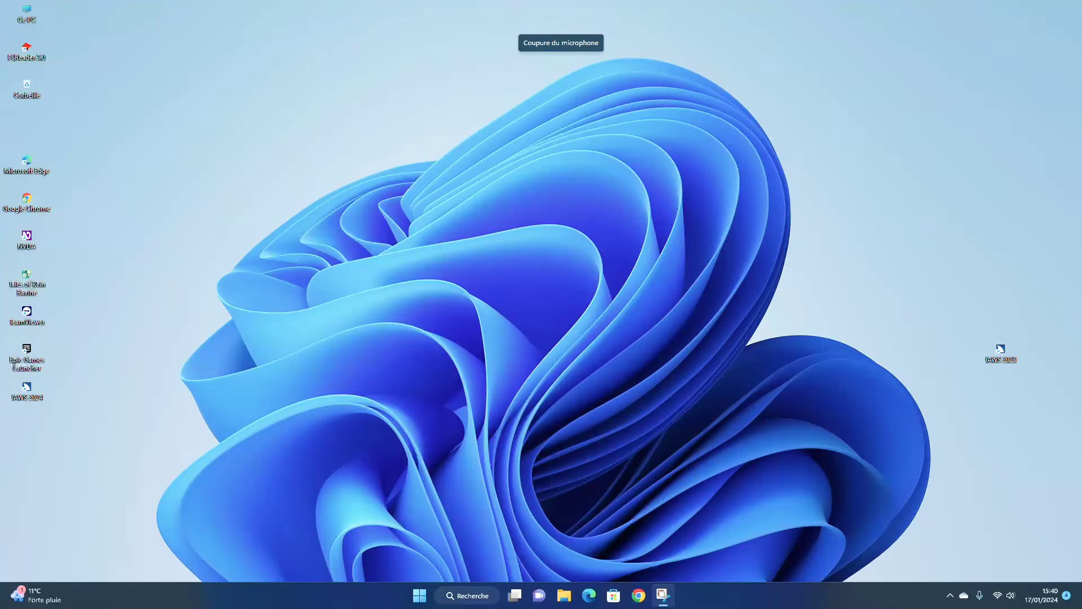
Step: Start the Narrator and minimize its welcome window
key("super+ctrl+Return")
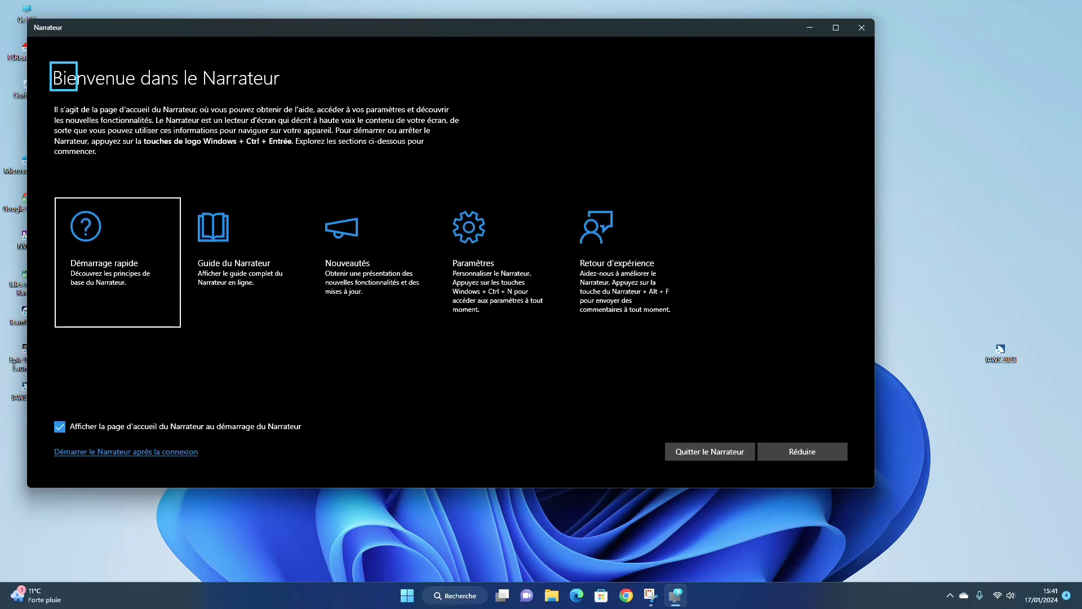
key("shift+Tab")
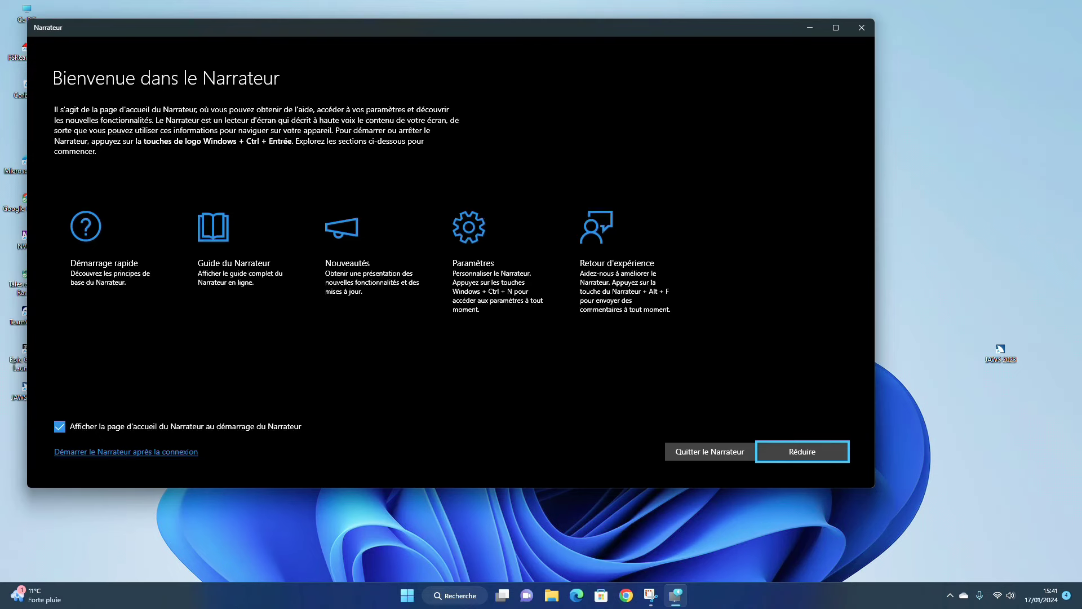
key("Return")
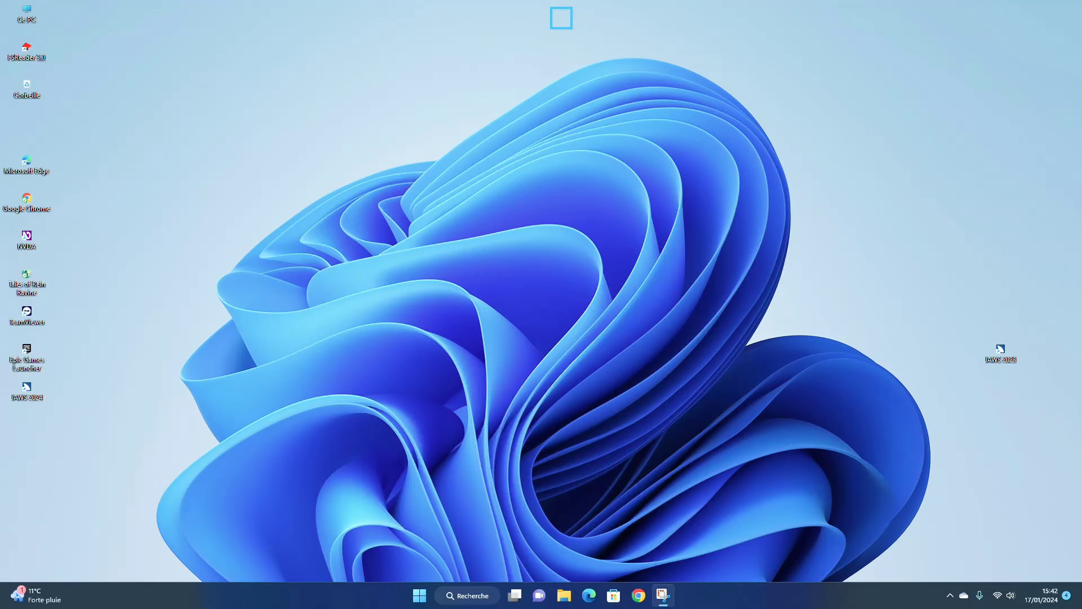
Step: Search Windows for "bing", open the web results in Edge, and return to the desktop
key("super")
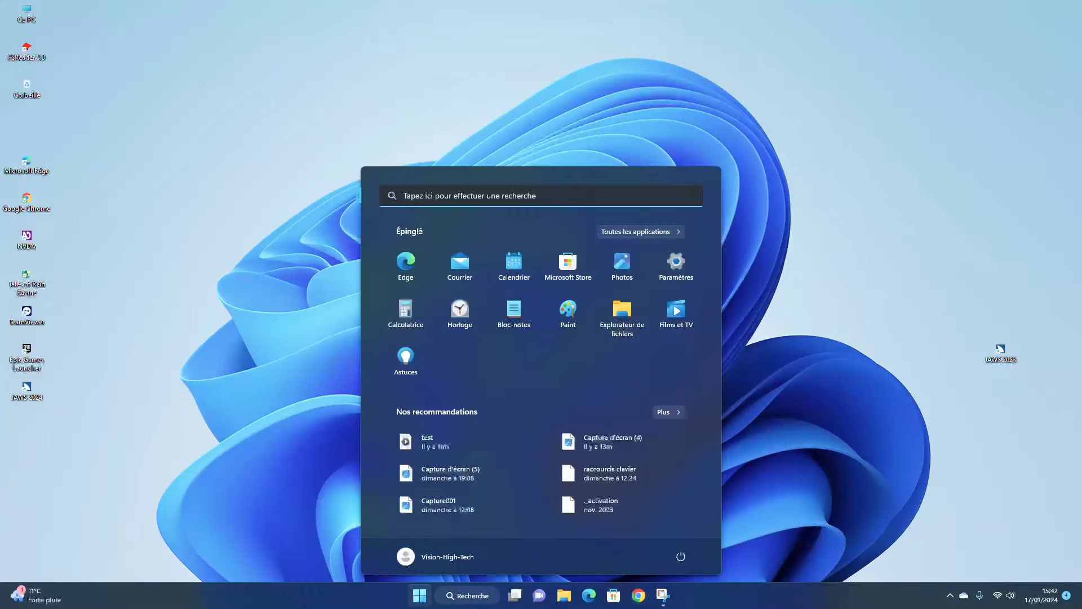
type("bing")
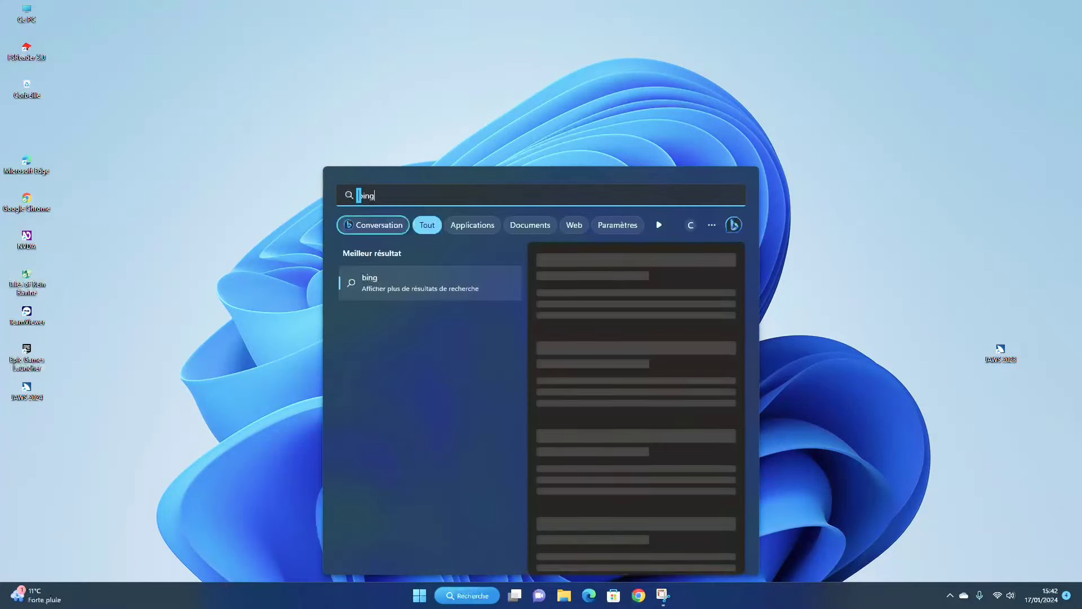
key("Return")
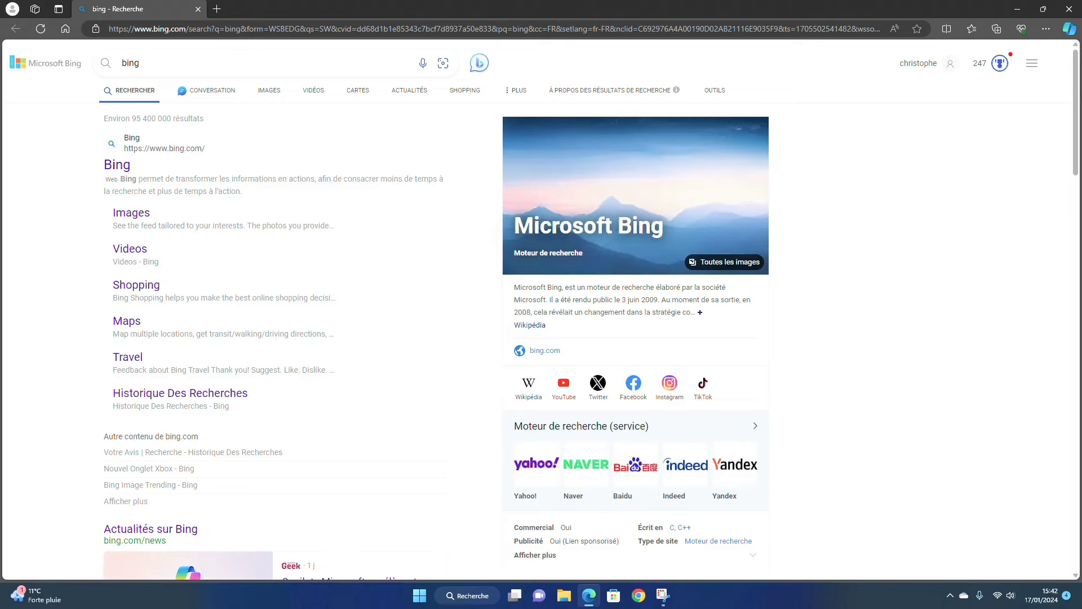
key("super+d")
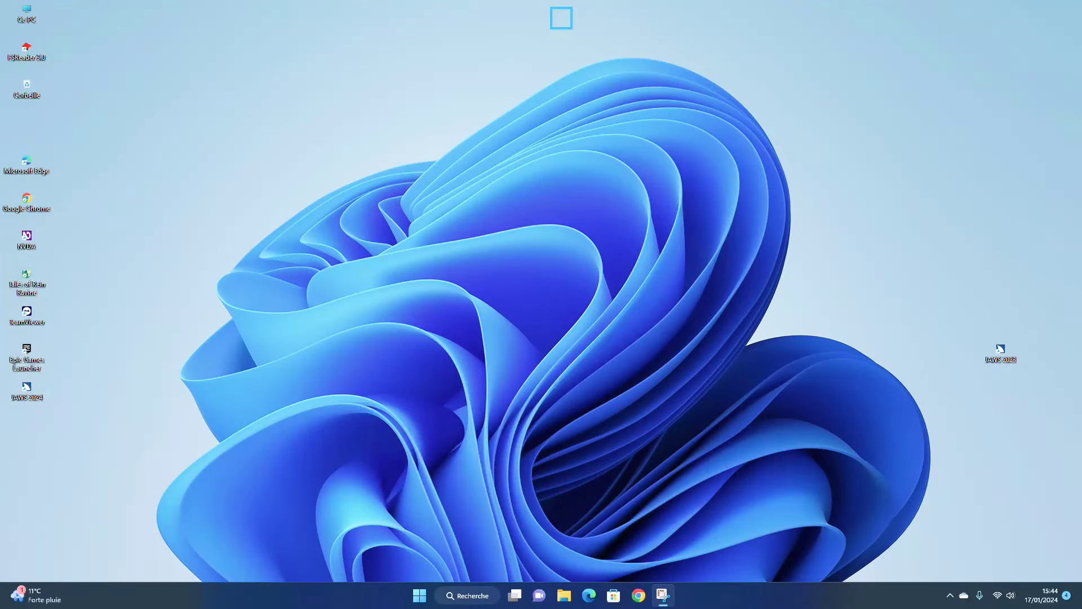
Step: Turn on the Windows Magnifier and minimize its control window
key("super+plus")
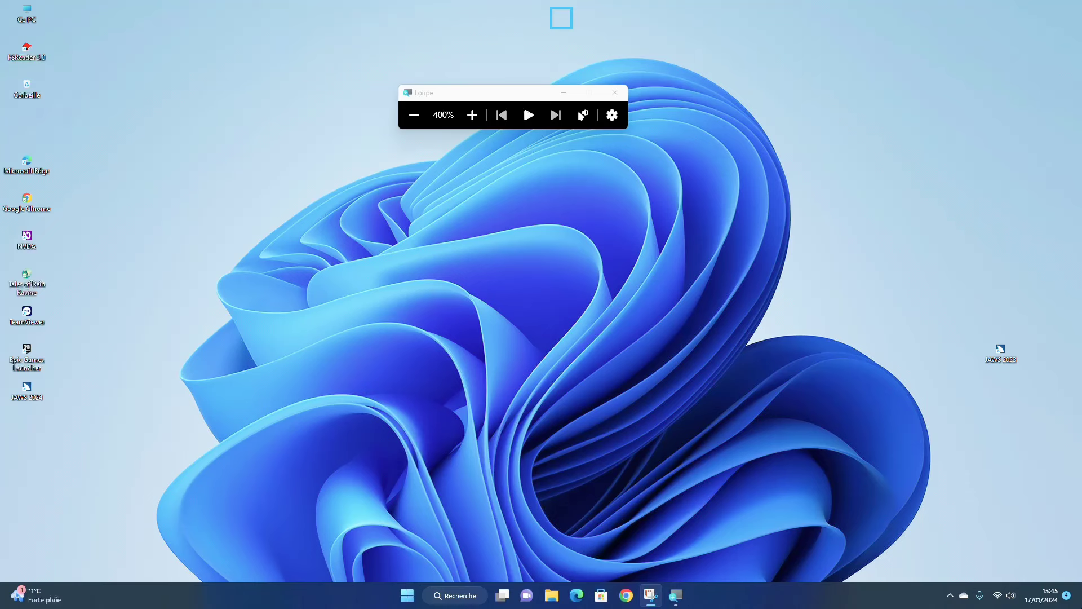
left_click(564, 92)
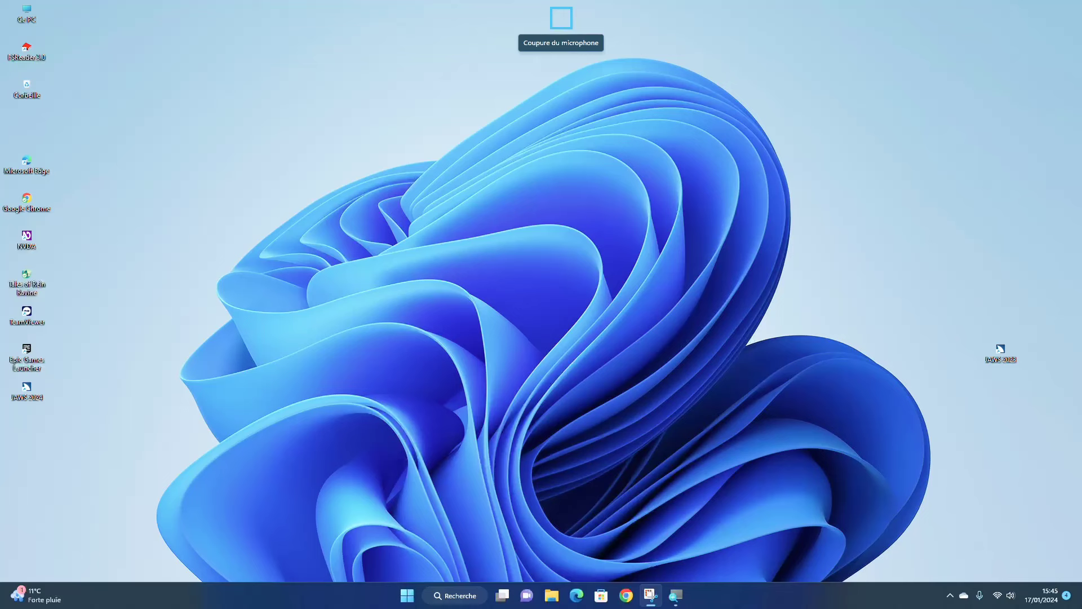
key("Escape")
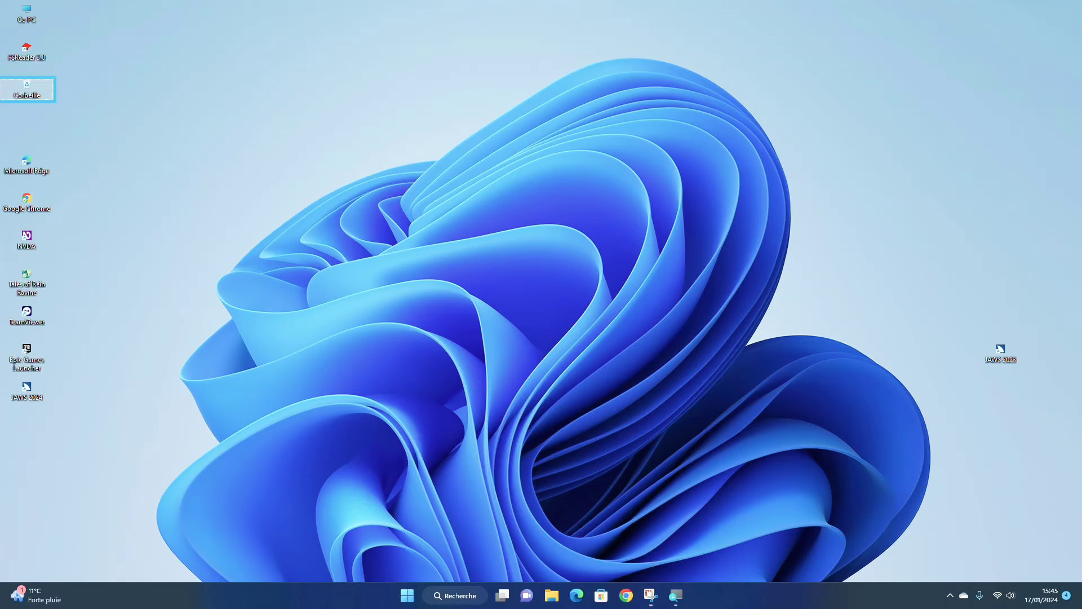
Step: Move through the desktop icons from Corbeille to Epic Games Launcher to hear the Narrator read them
key("Down")
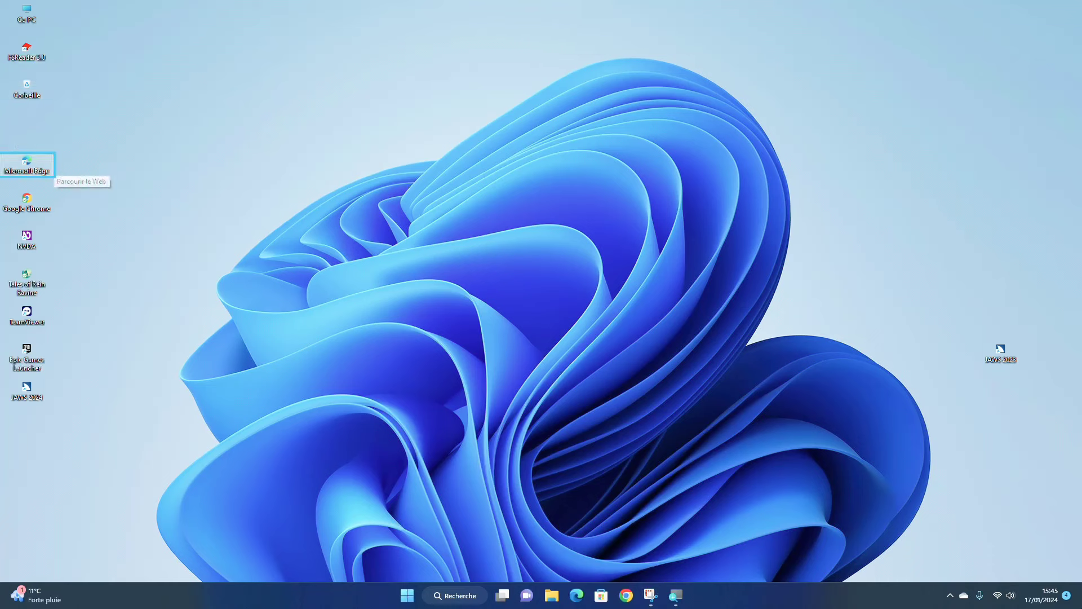
key("Down")
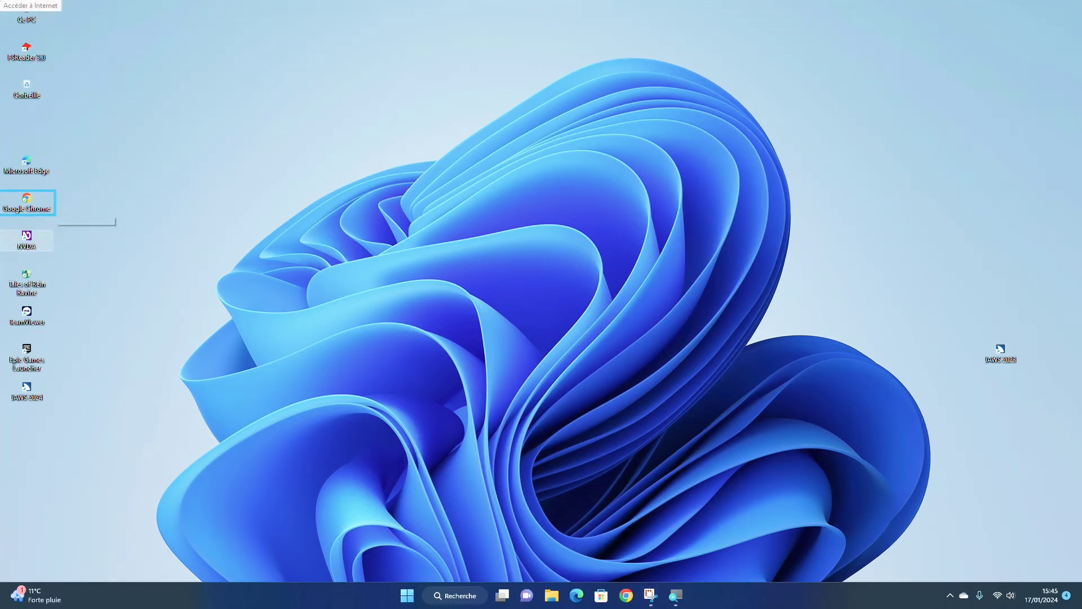
key("Down")
key("Down")
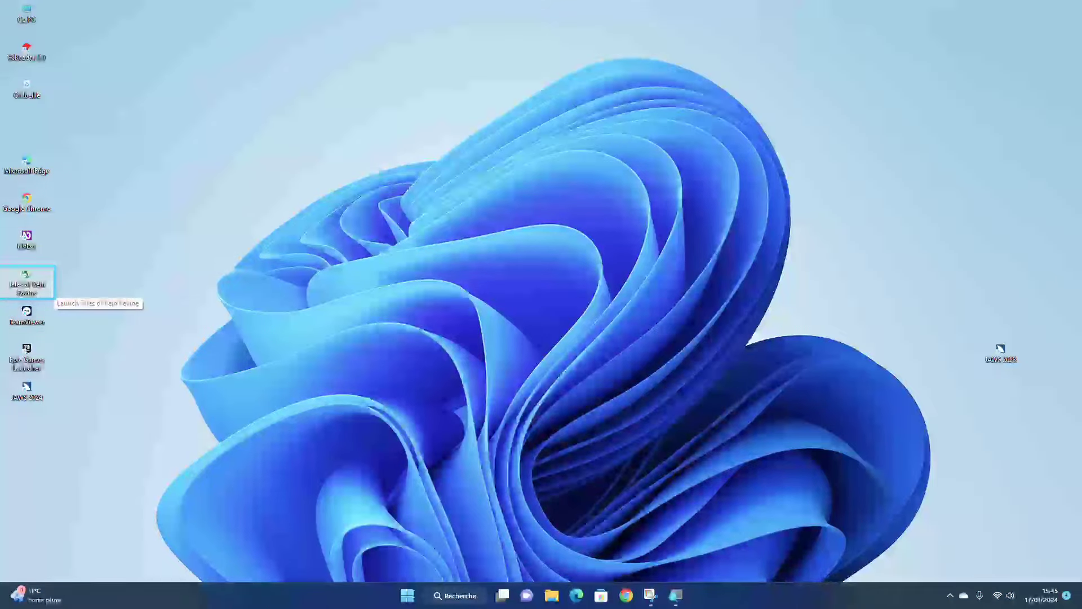
key("Down")
key("Down")
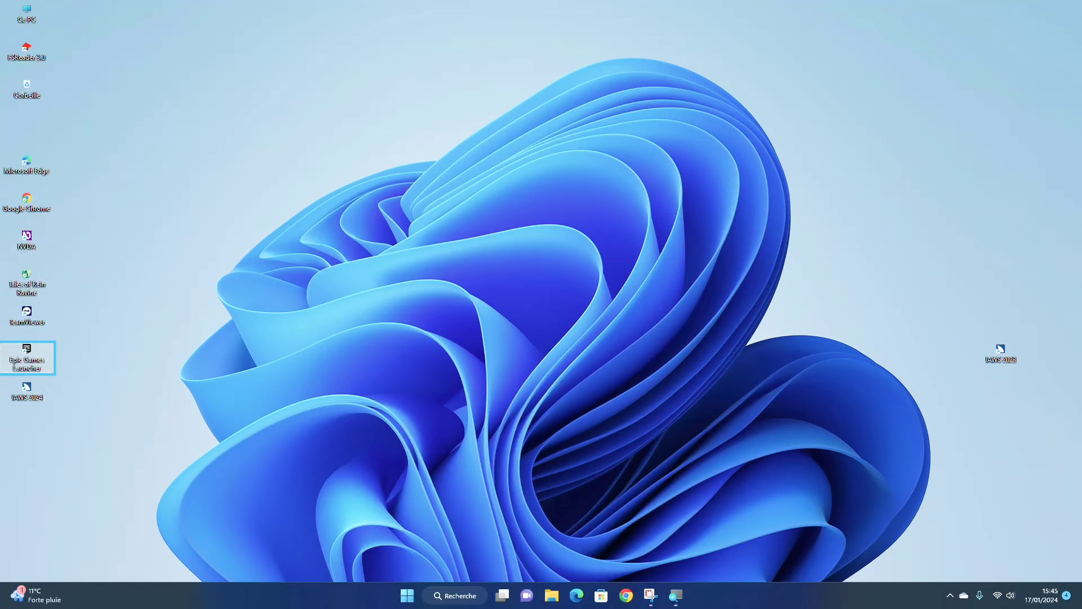
Step: Browse the pinned apps in the Start menu with the Narrator focus and close the menu
key("super")
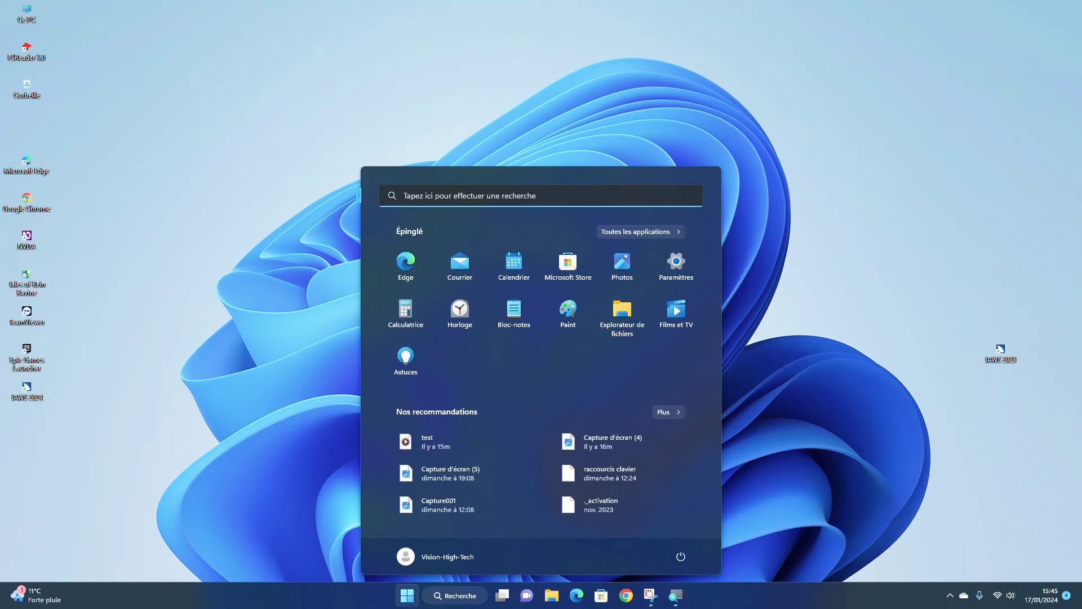
key("Tab")
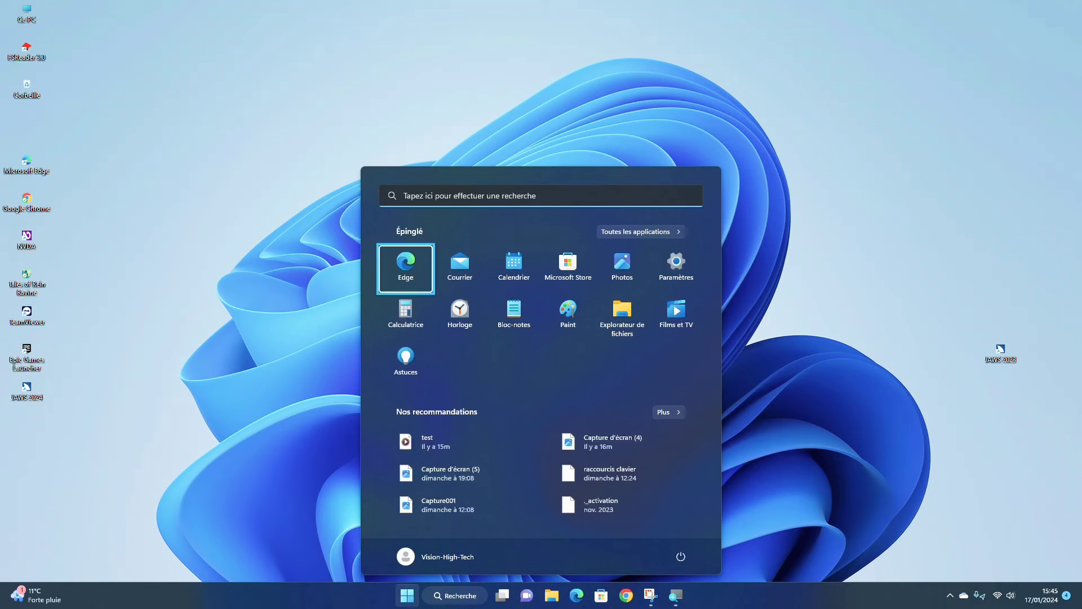
key("Left")
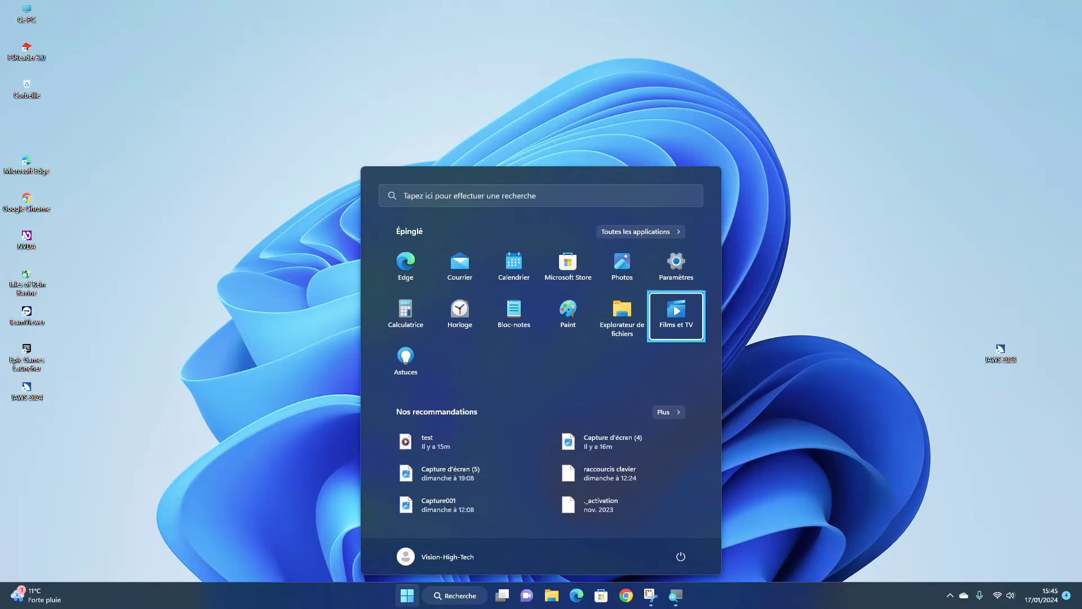
key("Escape")
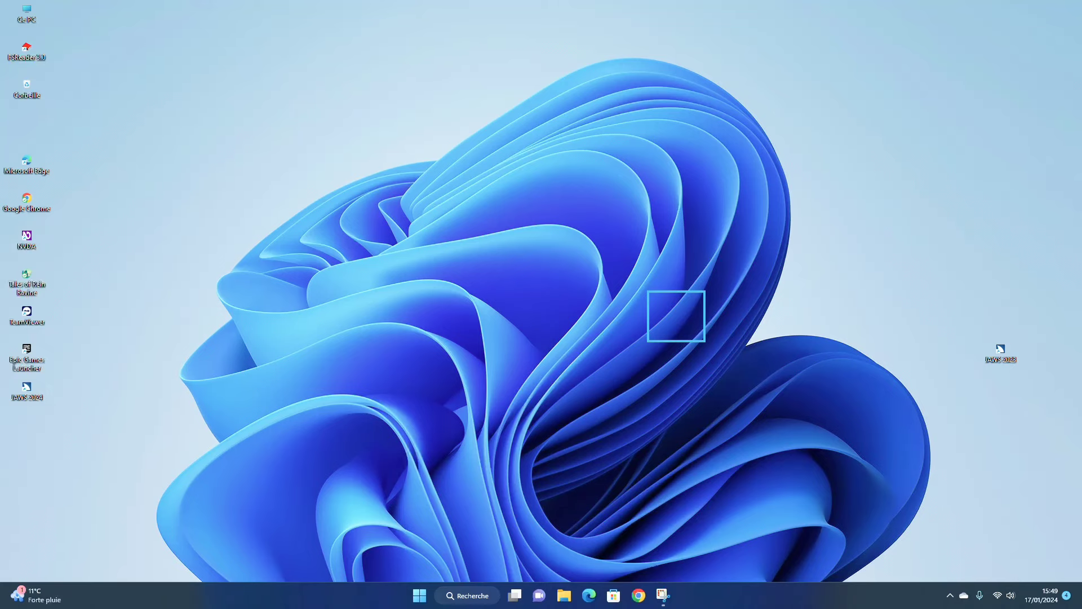
Step: View the Windows widgets board with its news and weather, and close it
key("super+w")
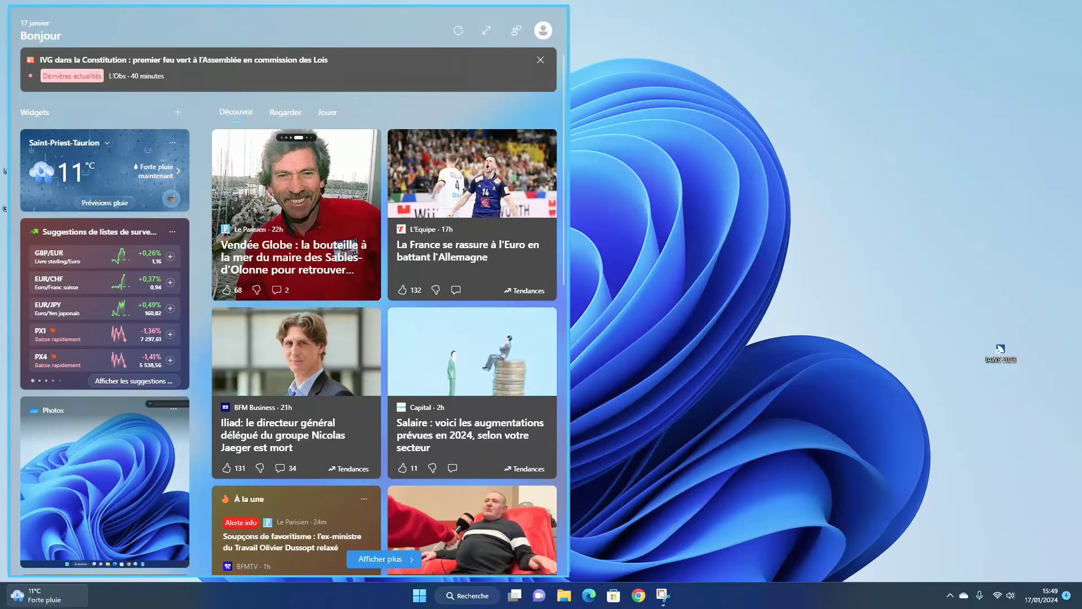
key("Escape")
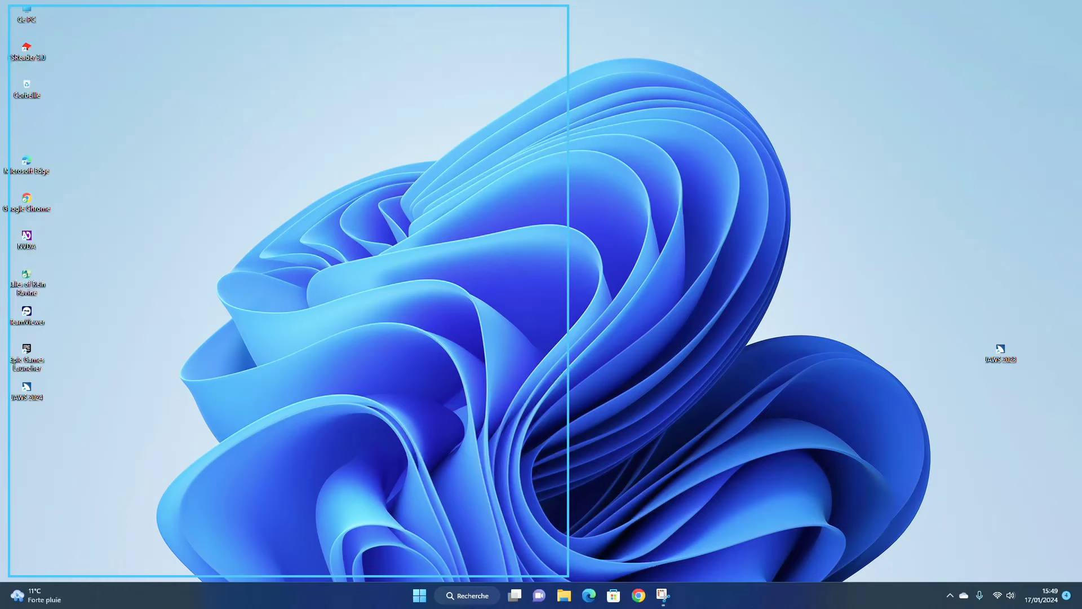
Step: Move the Narrator focus through the taskbar items and the hidden-icons area, back to the Start icon
key("Tab")
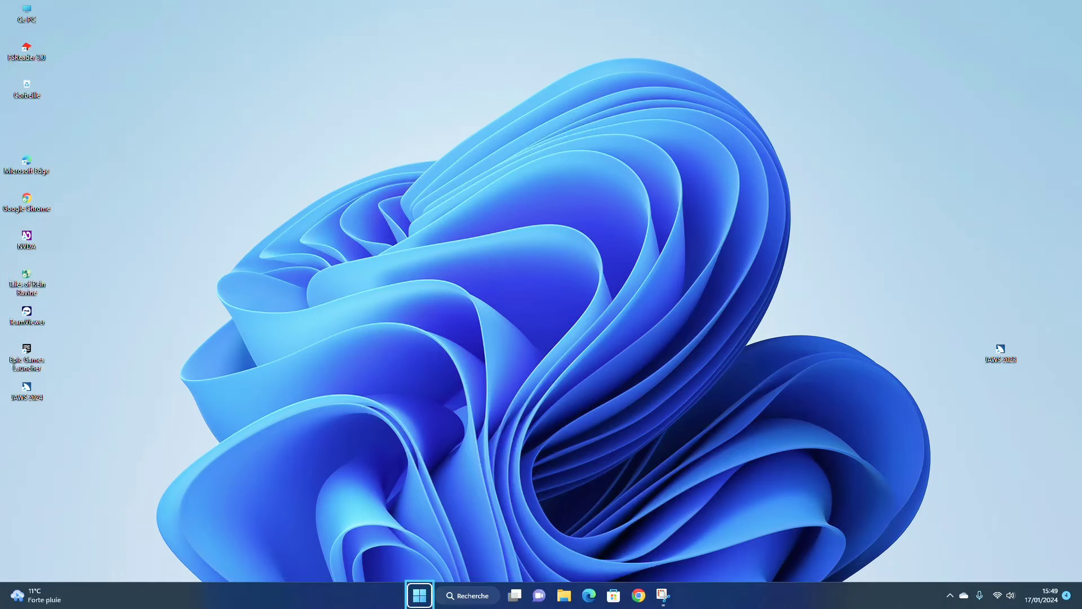
key("Tab")
key("Tab")
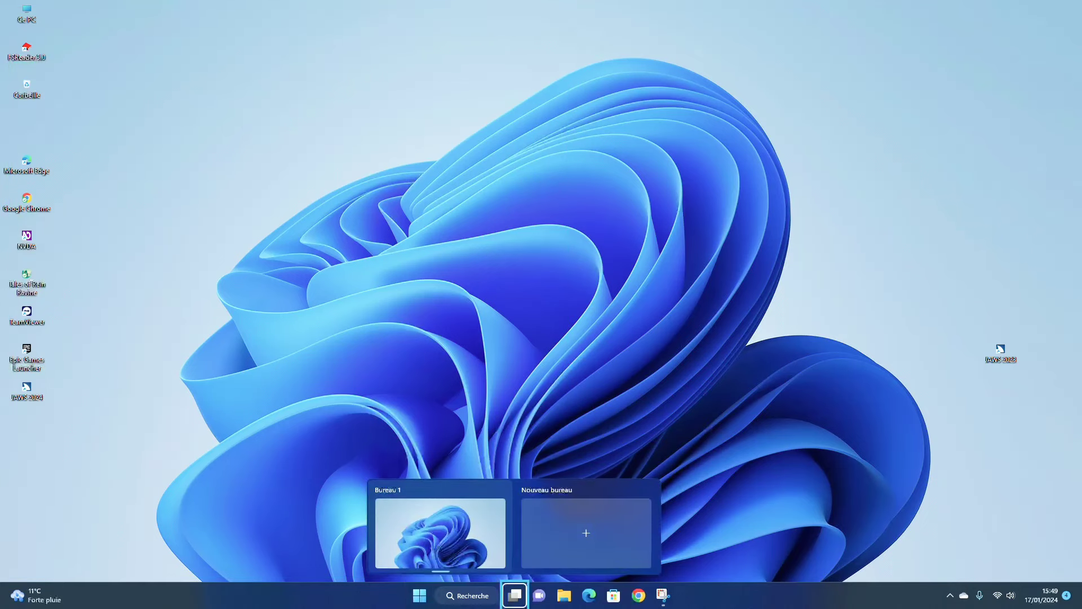
key("Right")
key("Right")
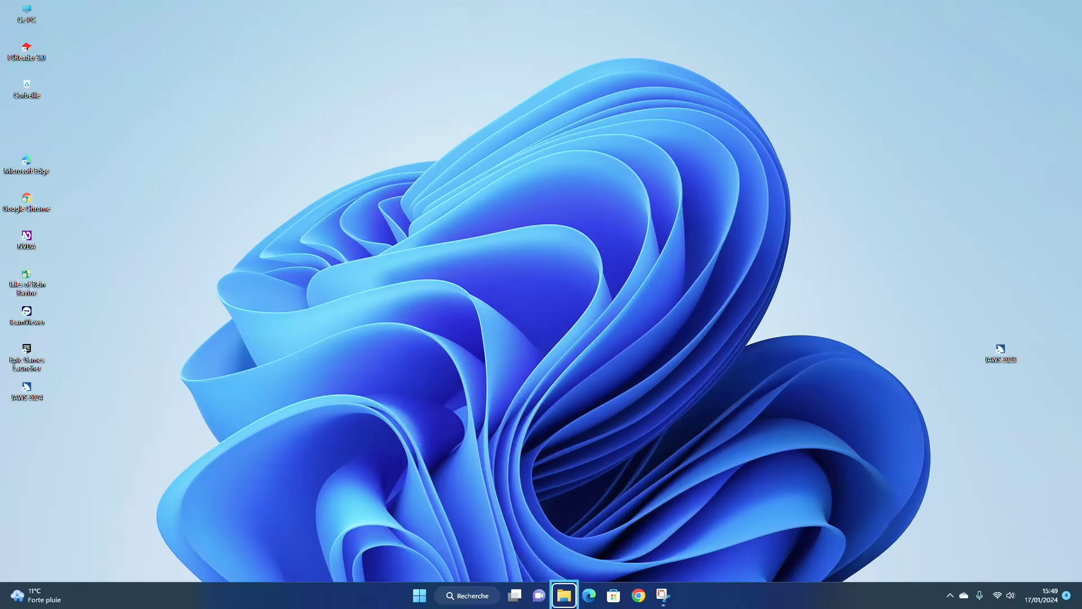
key("Tab")
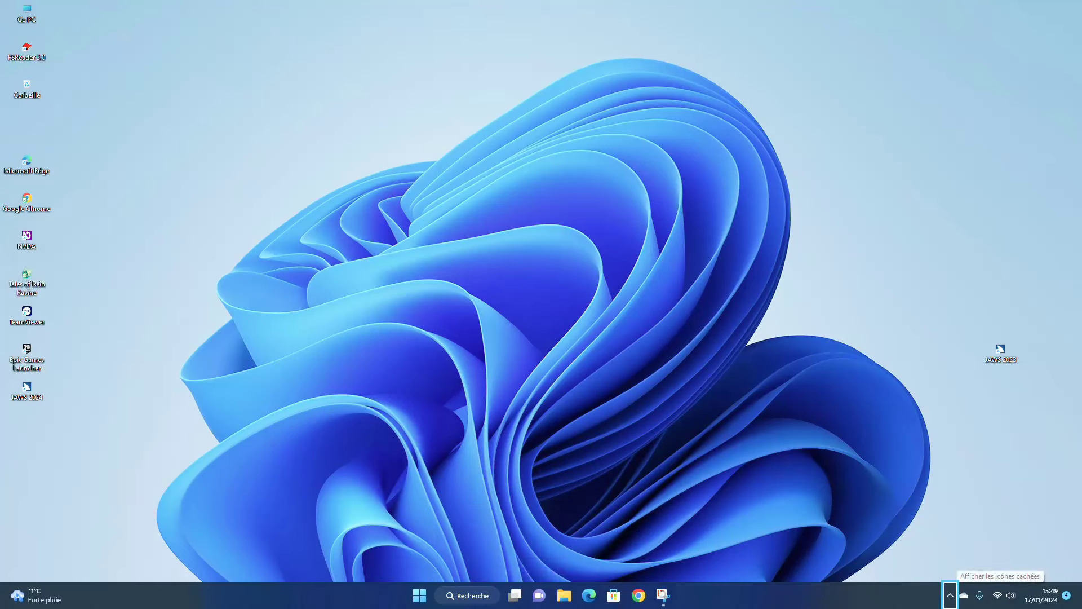
key("Tab")
key("Tab")
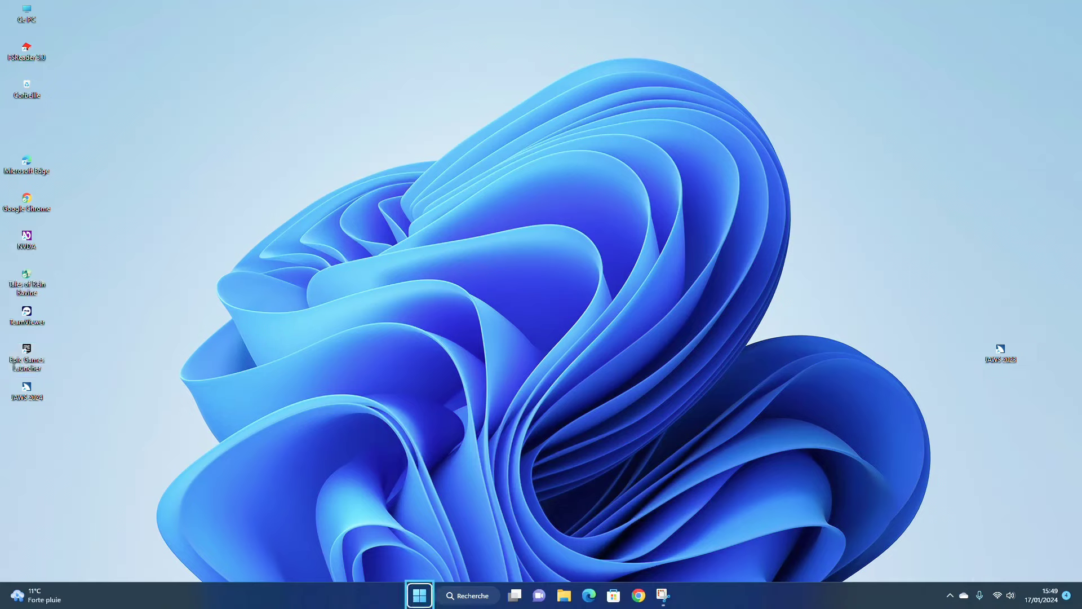